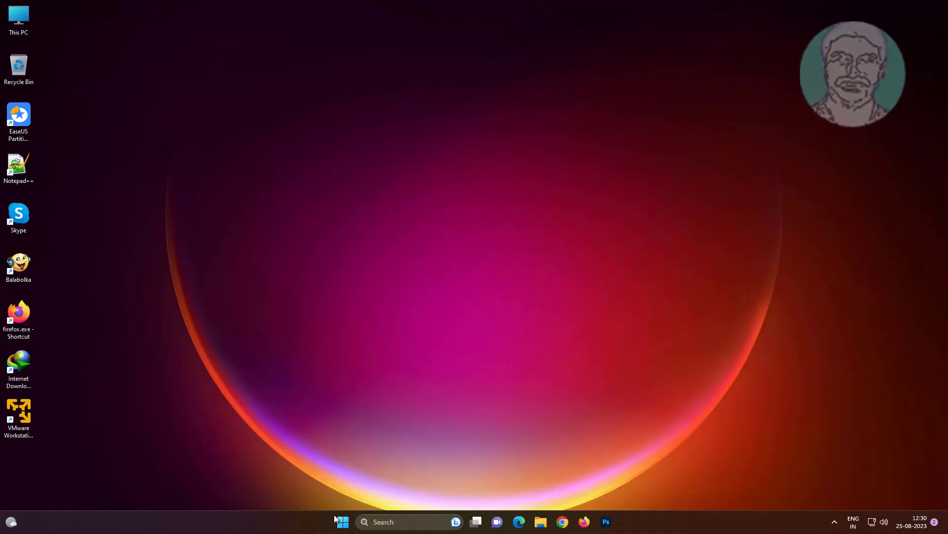
Bring up the taskbar context menu to reach Task Manager
{"action": "right_click", "coordinate": [681, 516]}
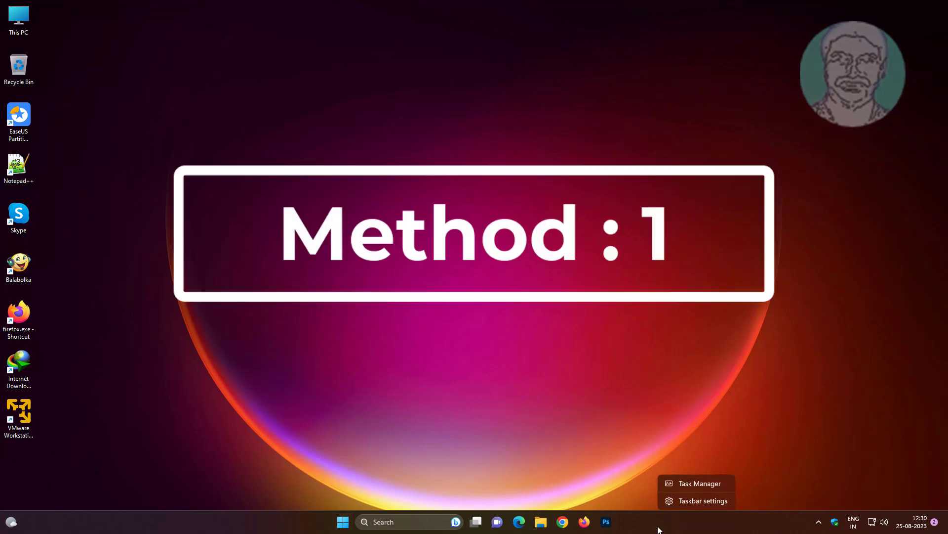
Open Task Manager, restart the Windows Explorer process, then close Task Manager
{"action": "left_click", "coordinate": [698, 485]}
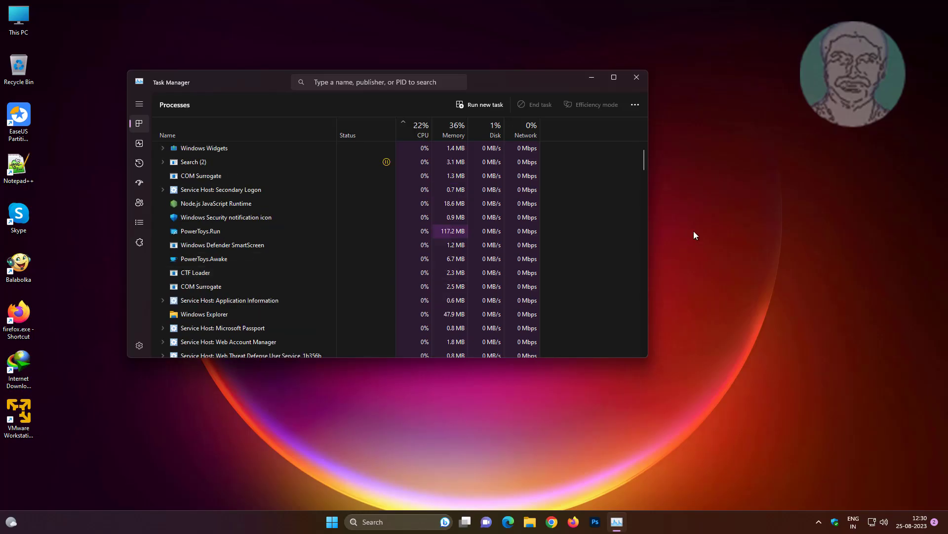
{"action": "left_click_drag", "start_coordinate": [644, 161], "coordinate": [636, 356]}
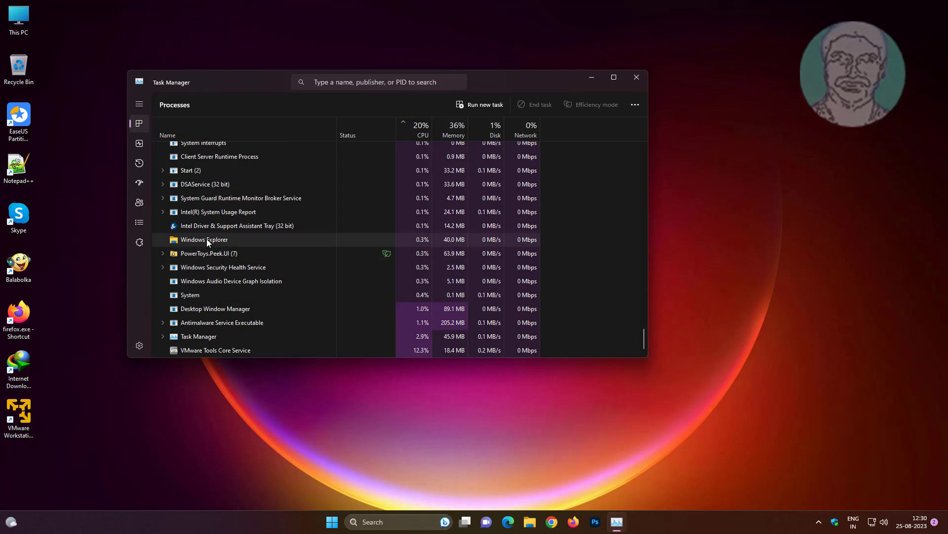
{"action": "left_click", "coordinate": [207, 240]}
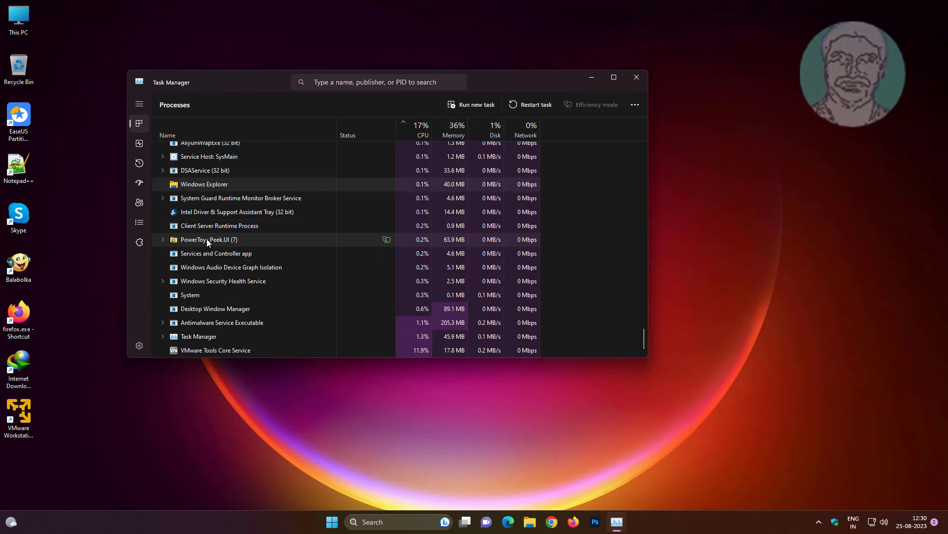
{"action": "left_click", "coordinate": [535, 104]}
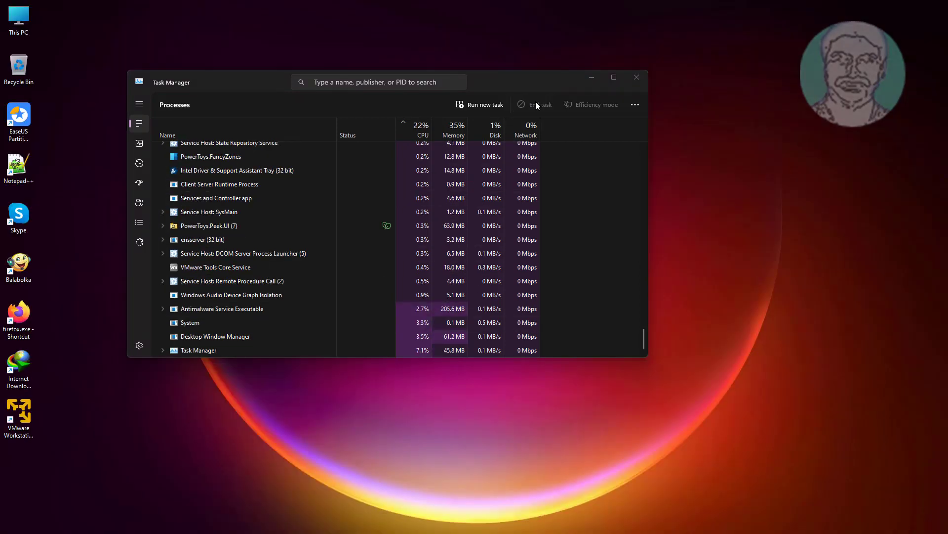
{"action": "left_click", "coordinate": [637, 77]}
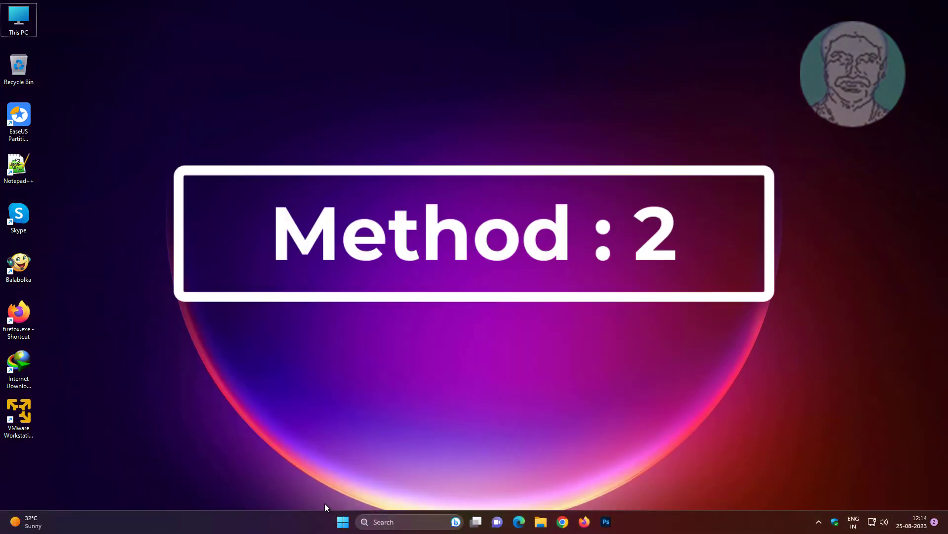
Open %AppData%\Microsoft\Windows\Recent\AutomaticDestinations by pasting the path into the Run dialog
{"action": "right_click", "coordinate": [345, 528]}
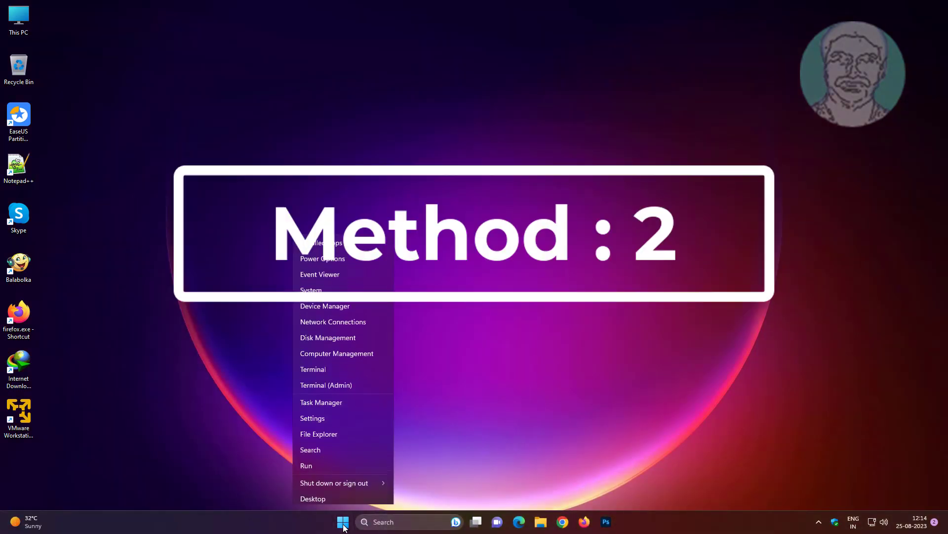
{"action": "left_click", "coordinate": [326, 464]}
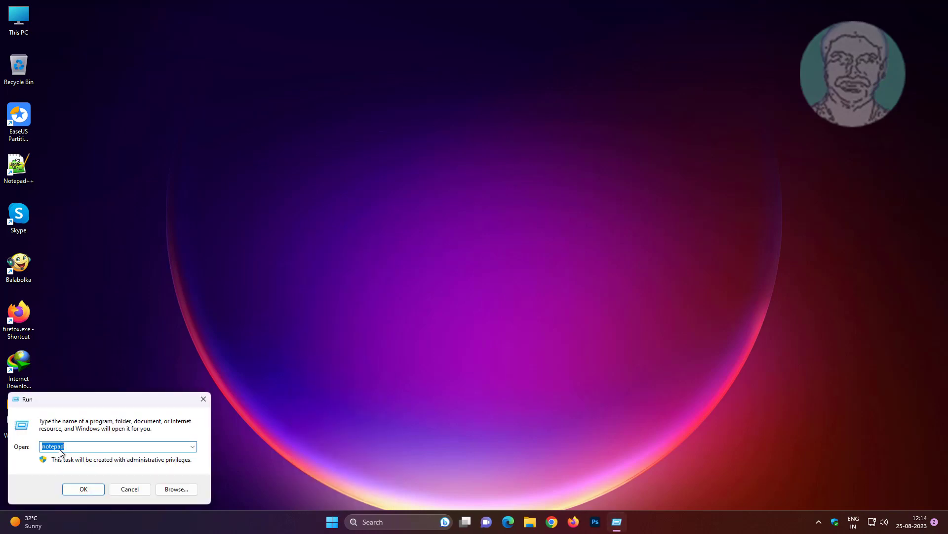
{"action": "right_click", "coordinate": [60, 450]}
{"action": "left_click", "coordinate": [85, 352]}
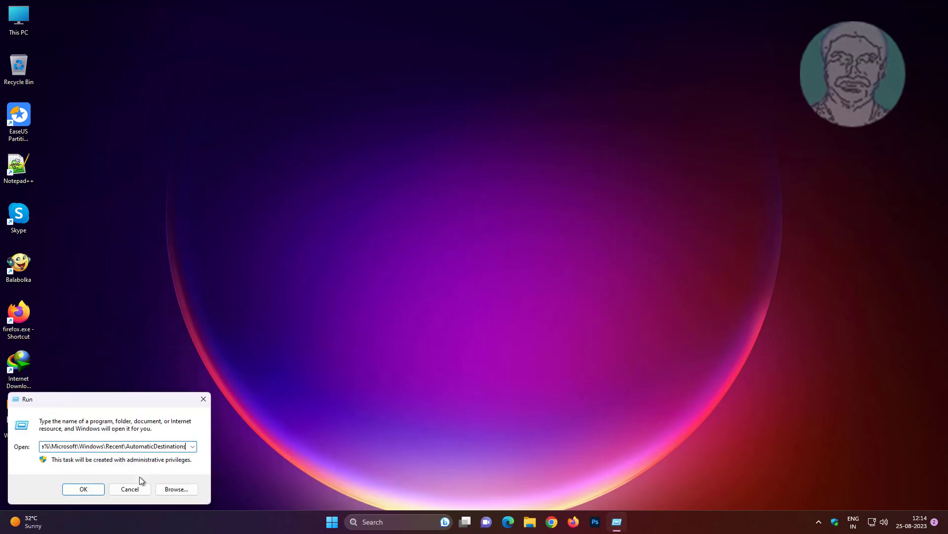
{"action": "left_click", "coordinate": [81, 488]}
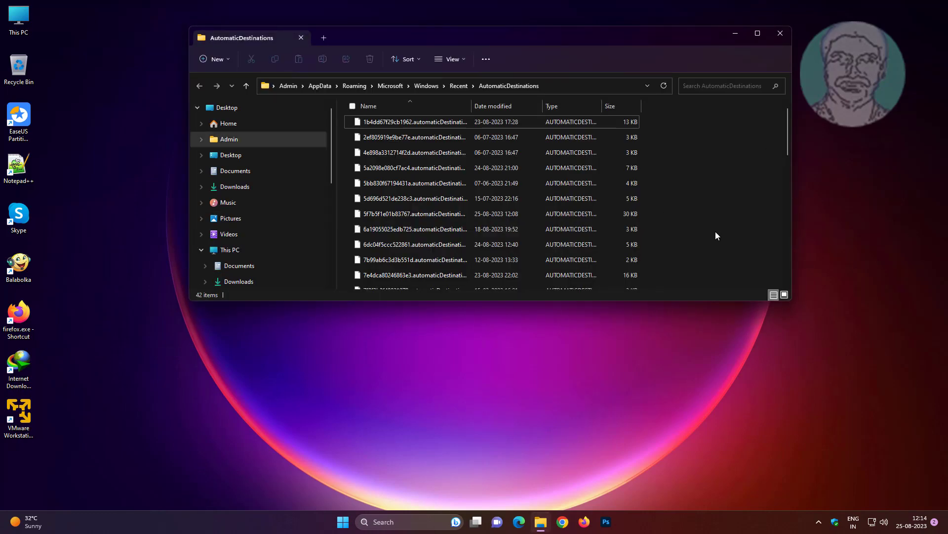
Select all 42 jump-list files in AutomaticDestinations and attempt permanent deletion with Shift+Delete
{"action": "key", "text": "ctrl+a"}
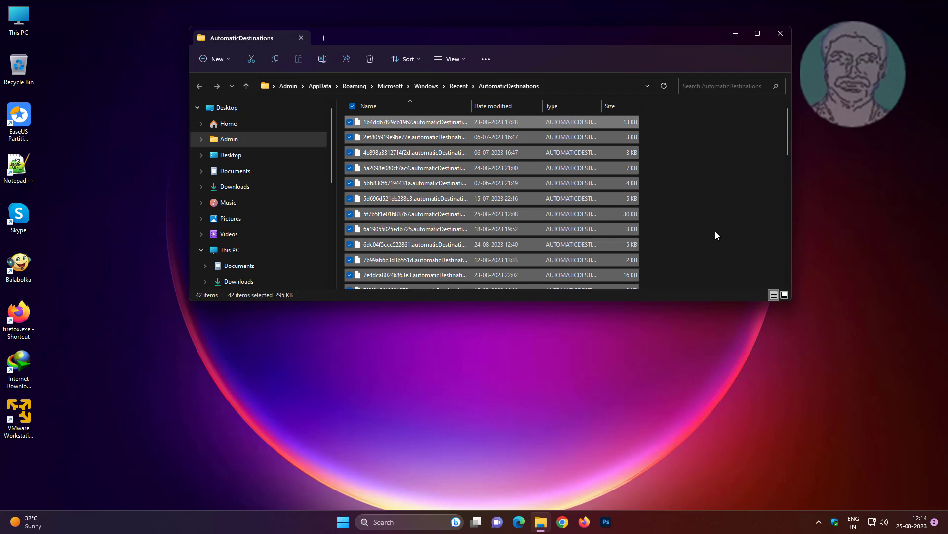
{"action": "key", "text": "shift+Delete"}
{"action": "key", "text": "Escape"}
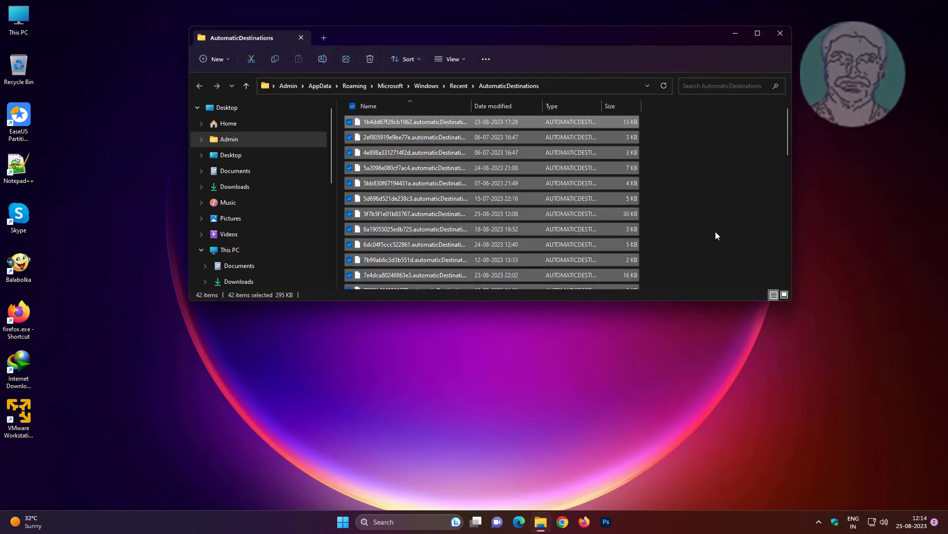
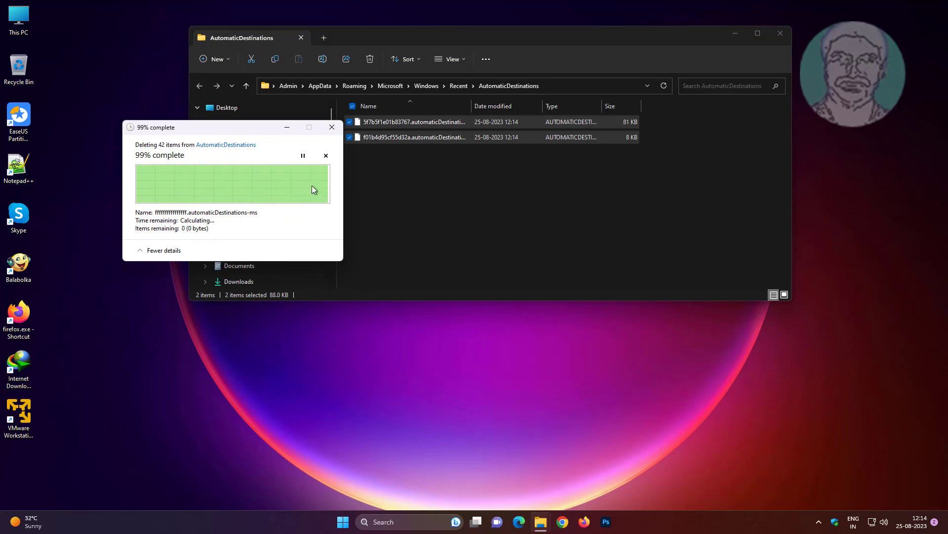
Deselect the remaining jump list files in the emptied AutomaticDestinations folder
{"action": "left_click", "coordinate": [643, 271]}
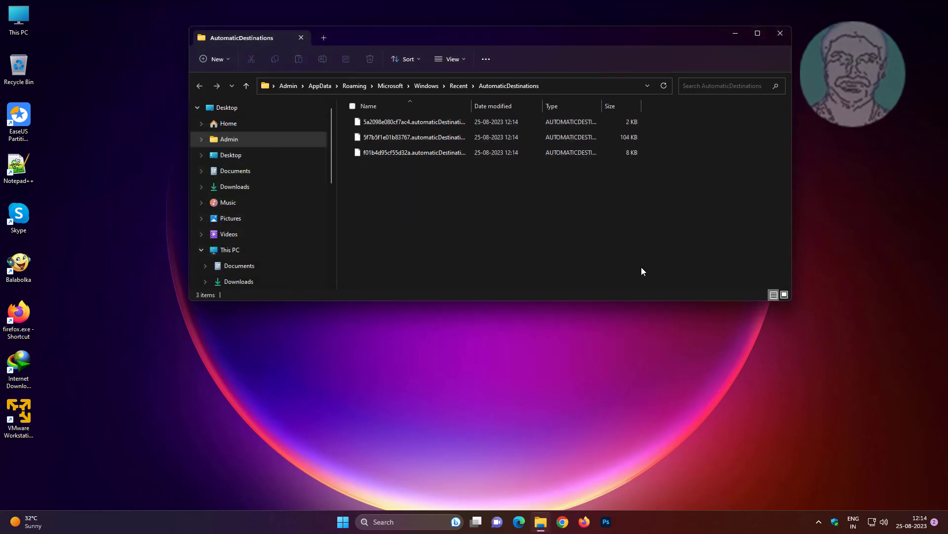
Close the folder window and search 'indexing options' to launch the Indexing Options control panel
{"action": "left_click", "coordinate": [782, 33]}
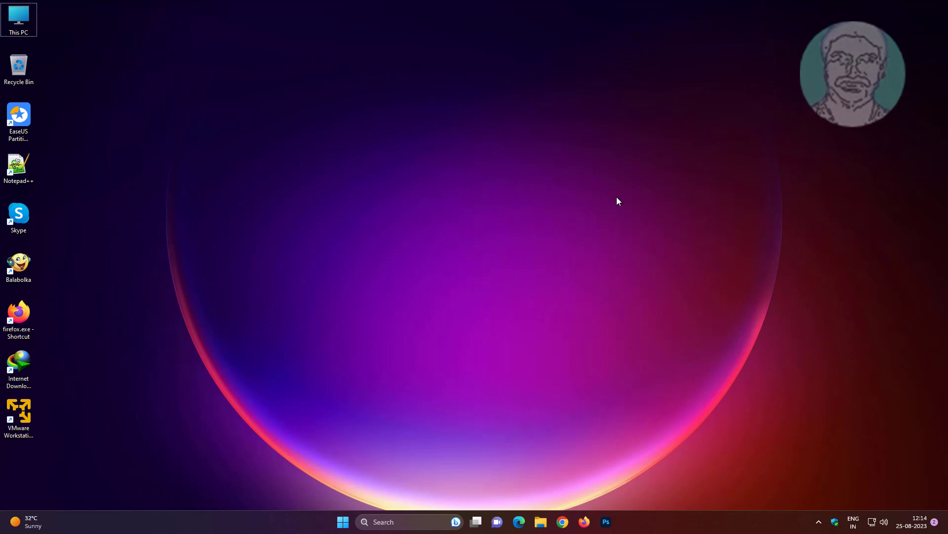
{"action": "left_click", "coordinate": [397, 525]}
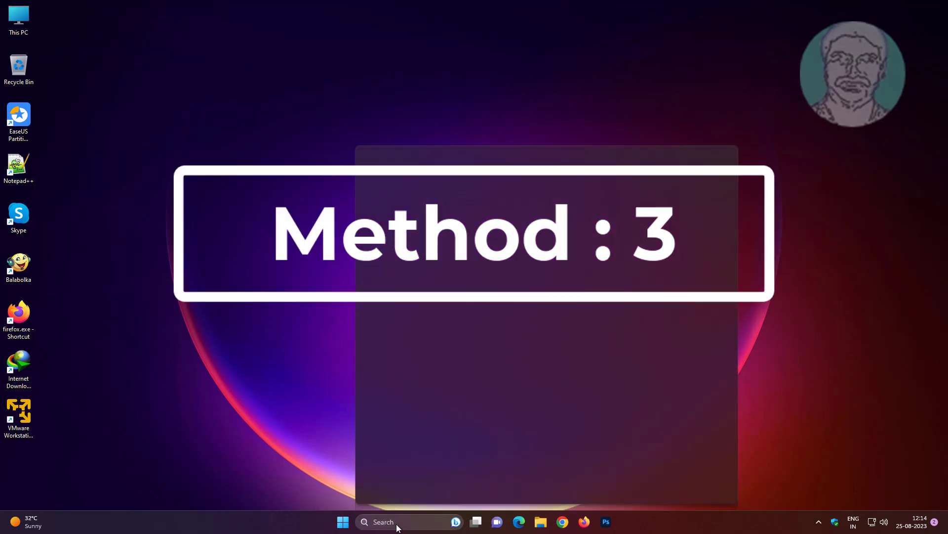
{"action": "type", "text": "inde"}
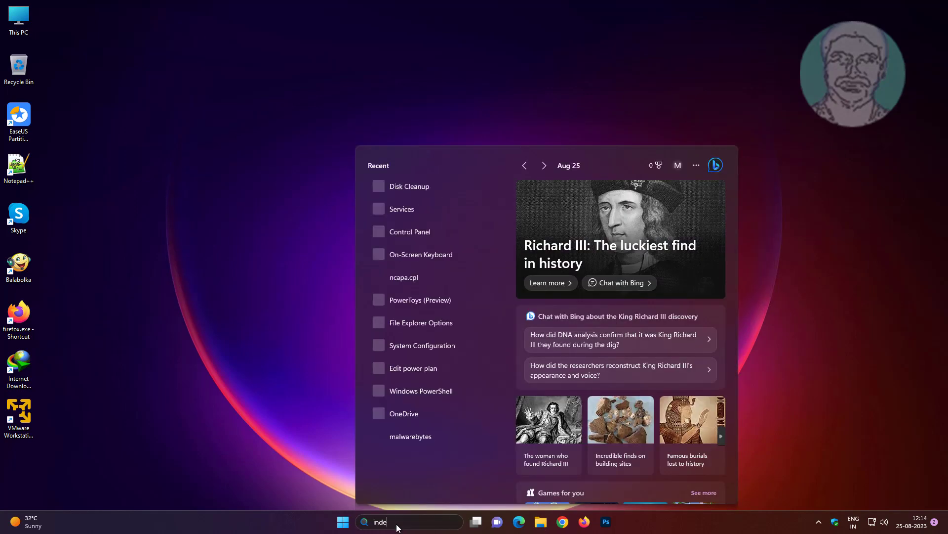
{"action": "type", "text": "xing options"}
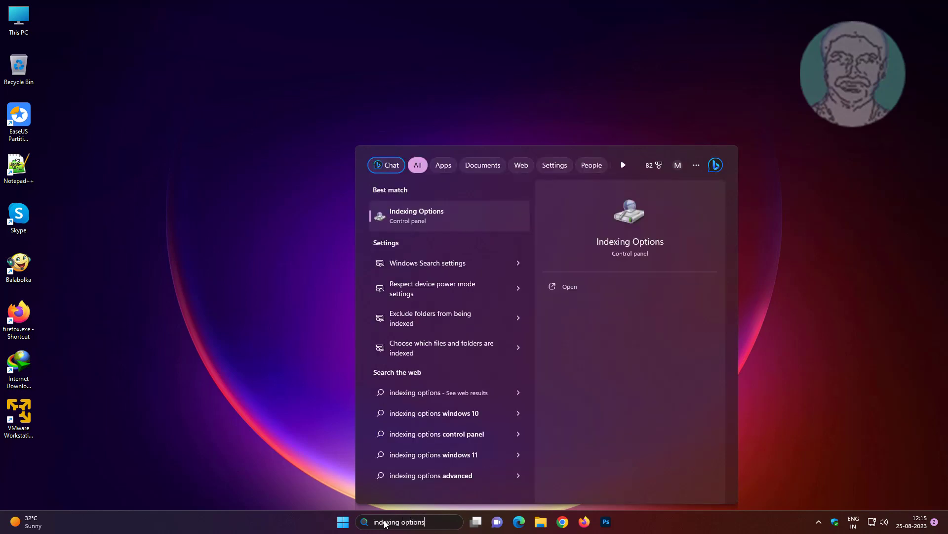
{"action": "left_click", "coordinate": [436, 215]}
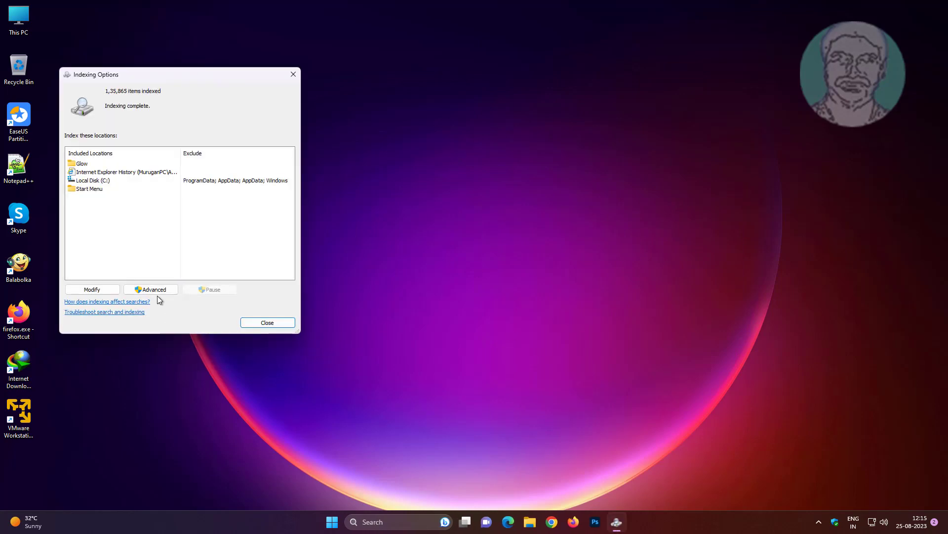
Rebuild the search index from Advanced > Troubleshooting, confirm, and close Indexing Options
{"action": "left_click", "coordinate": [158, 290]}
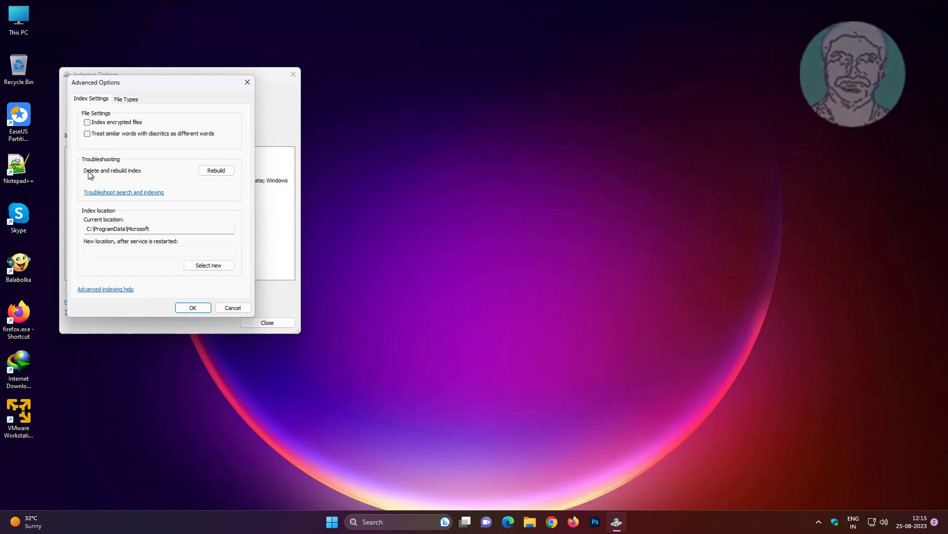
{"action": "left_click", "coordinate": [216, 172]}
{"action": "left_click", "coordinate": [492, 297]}
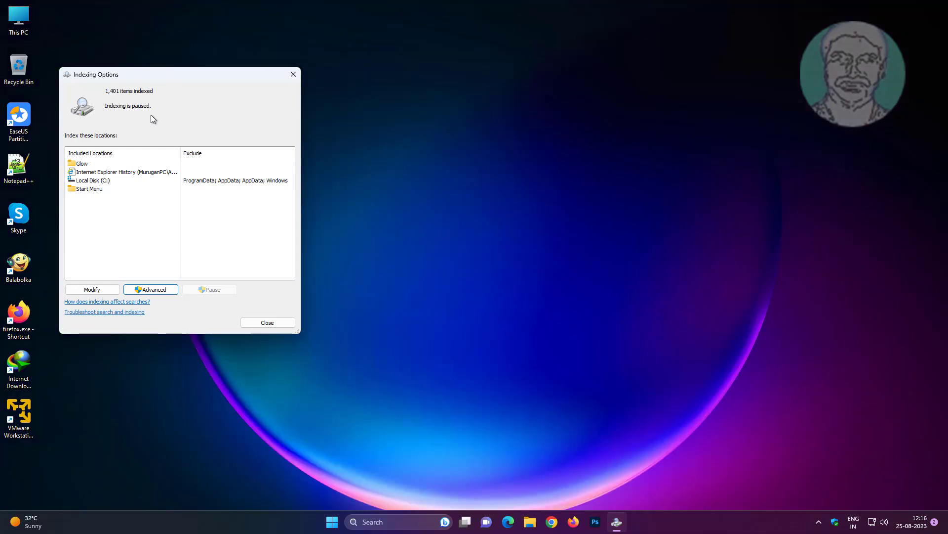
{"action": "left_click", "coordinate": [247, 321]}
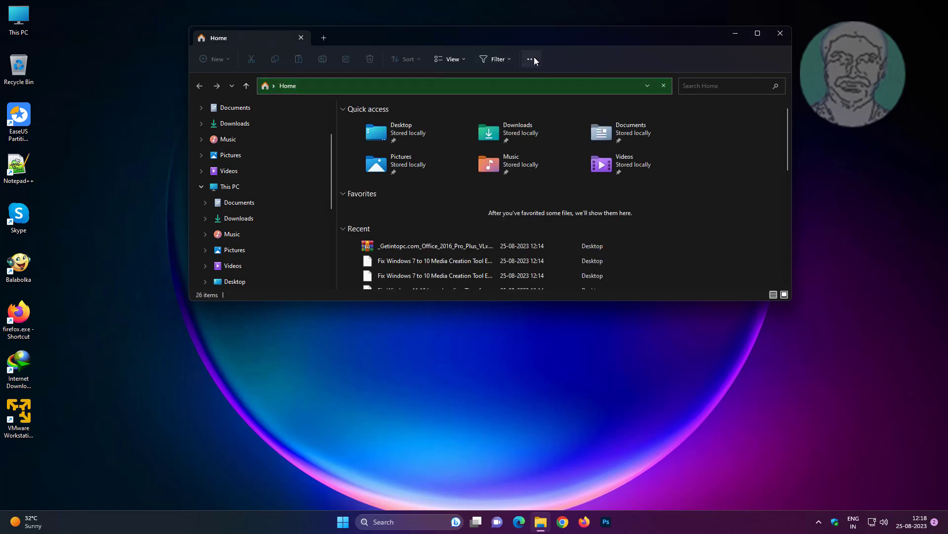
In Folder Options, set 'Open File Explorer to' This PC and clear File Explorer history
{"action": "left_click", "coordinate": [534, 58]}
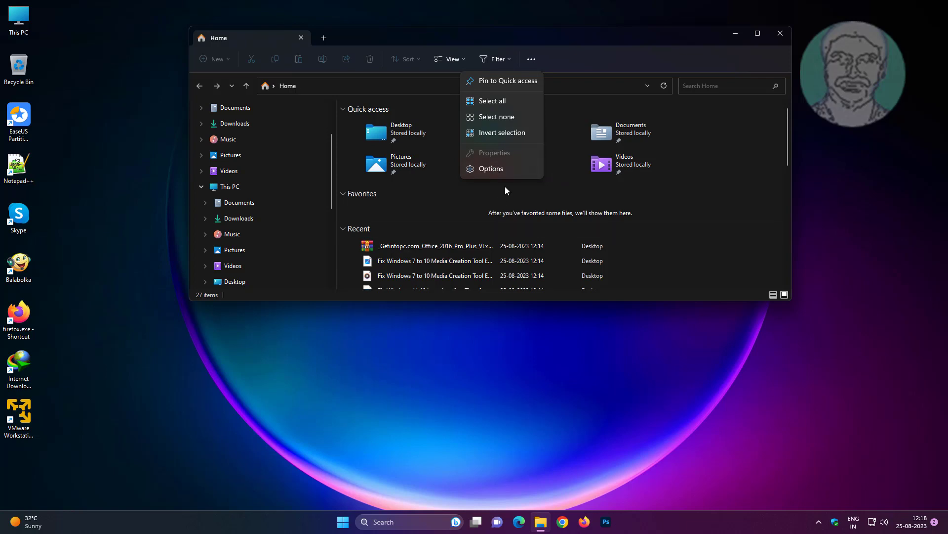
{"action": "left_click", "coordinate": [491, 169]}
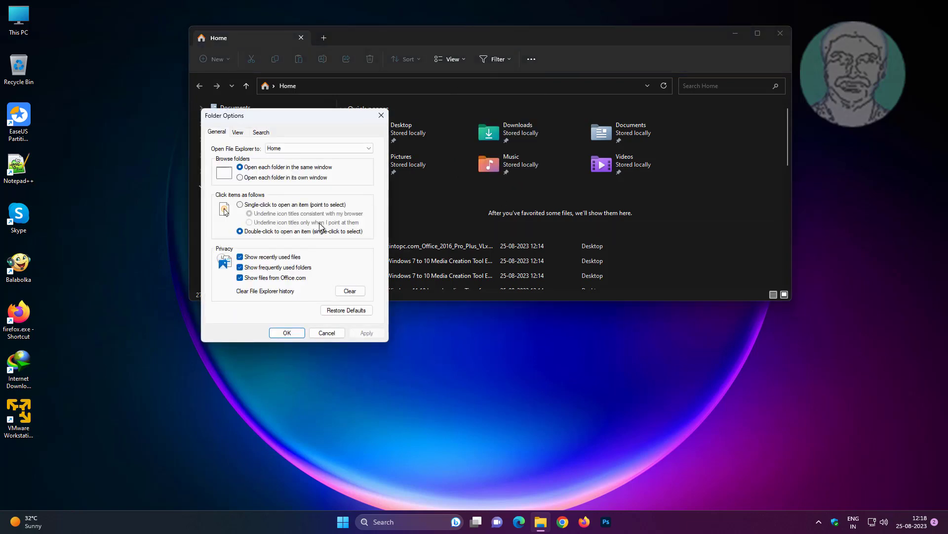
{"action": "left_click", "coordinate": [303, 149]}
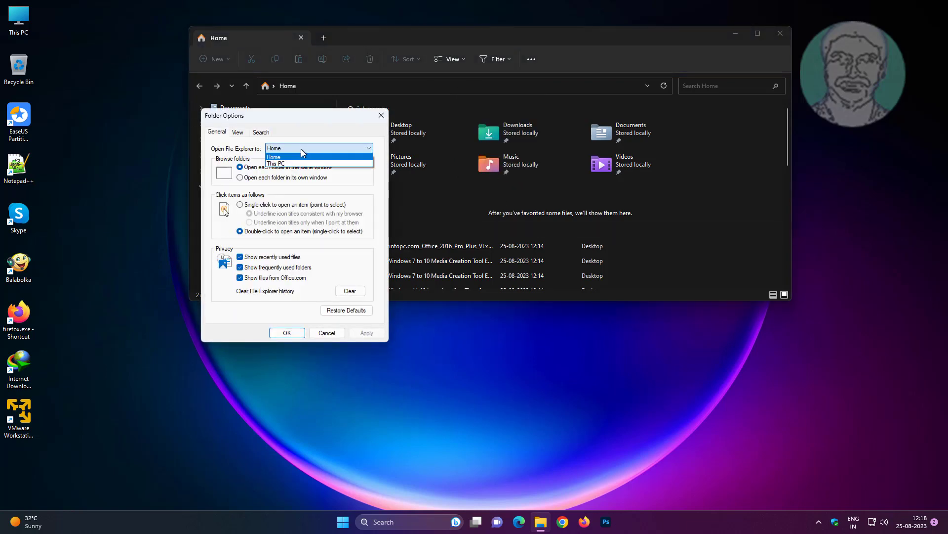
{"action": "left_click", "coordinate": [279, 164]}
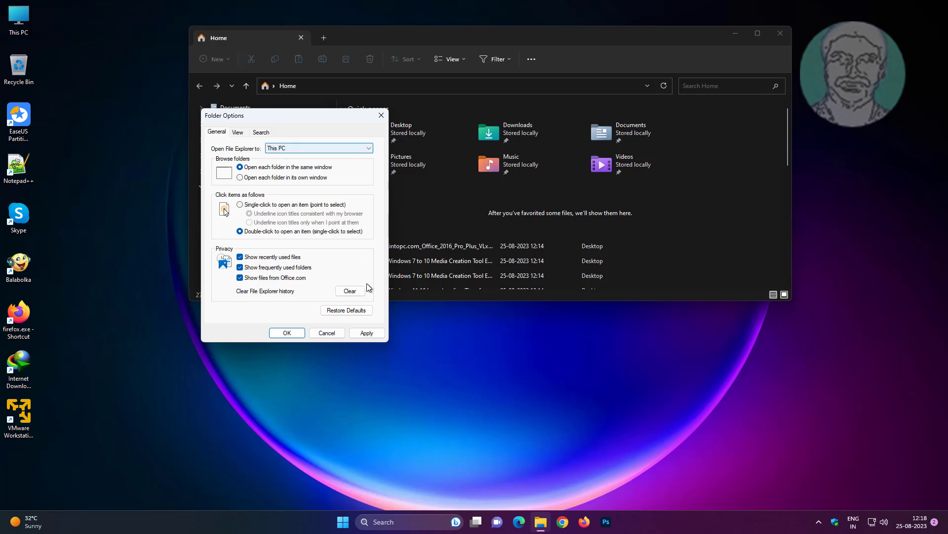
{"action": "left_click", "coordinate": [345, 292]}
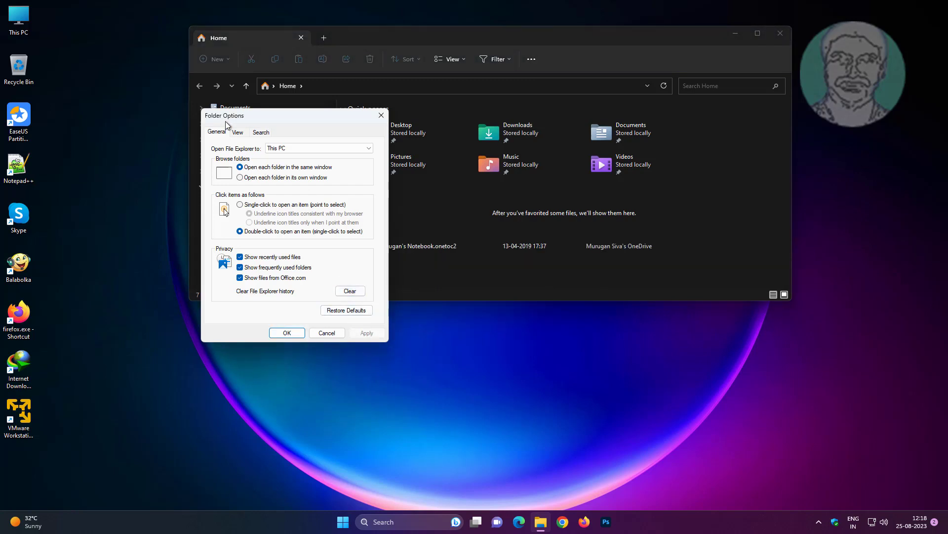
Enable 'Launch folder windows in a separate process' on the View tab, then Apply and OK
{"action": "left_click", "coordinate": [237, 132]}
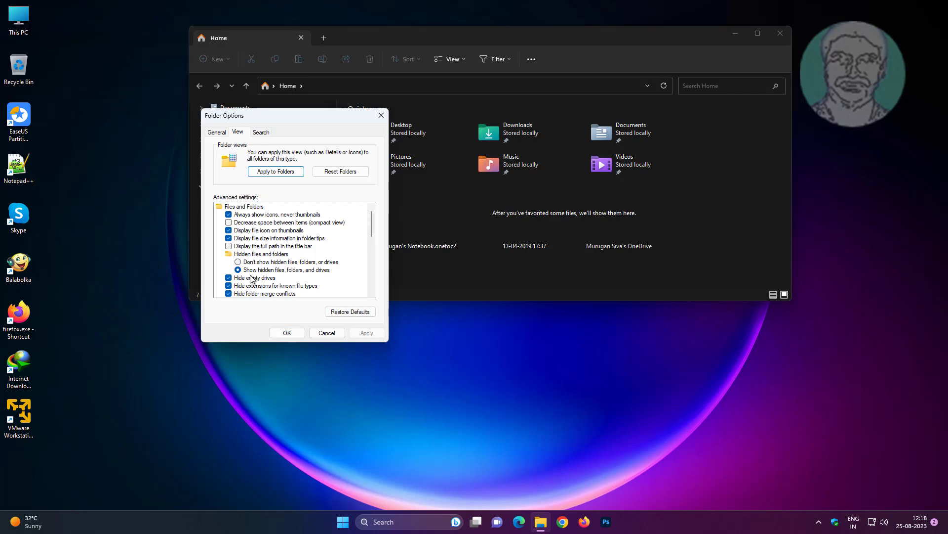
{"action": "scroll", "coordinate": [281, 277], "scroll_direction": "down", "scroll_amount": 1}
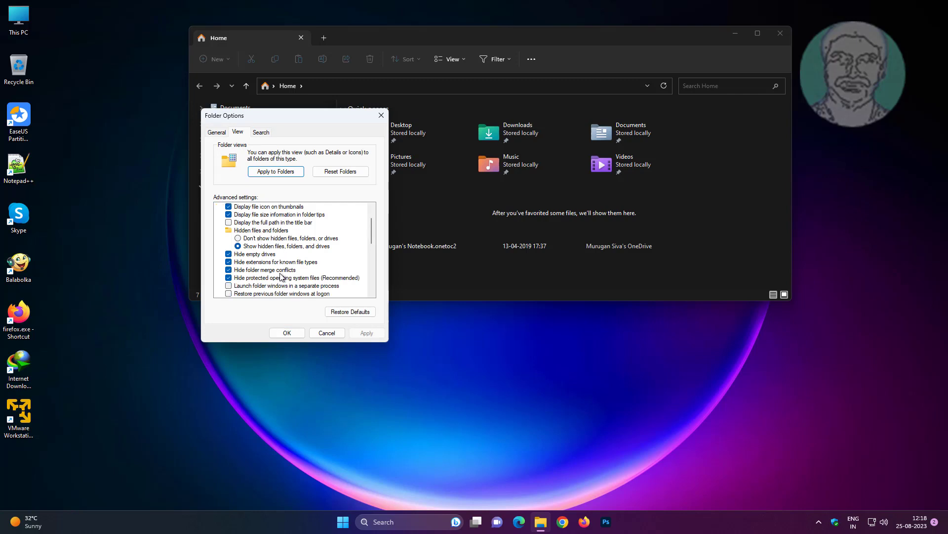
{"action": "scroll", "coordinate": [280, 277], "scroll_direction": "down", "scroll_amount": 1}
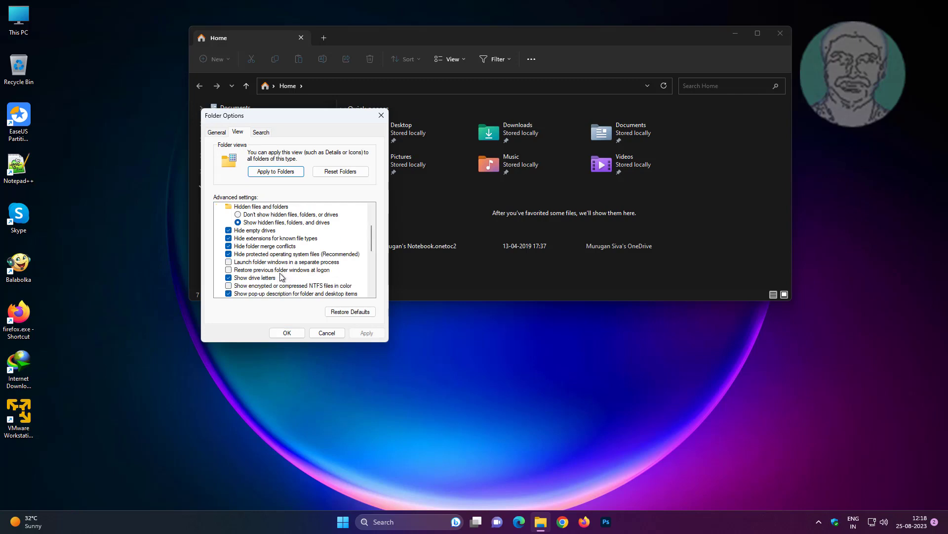
{"action": "left_click", "coordinate": [228, 261]}
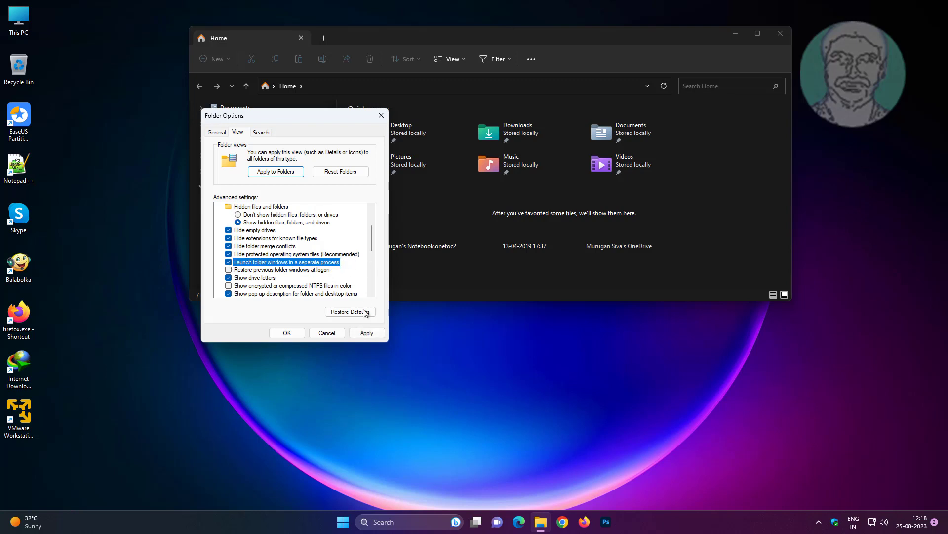
{"action": "left_click", "coordinate": [366, 333]}
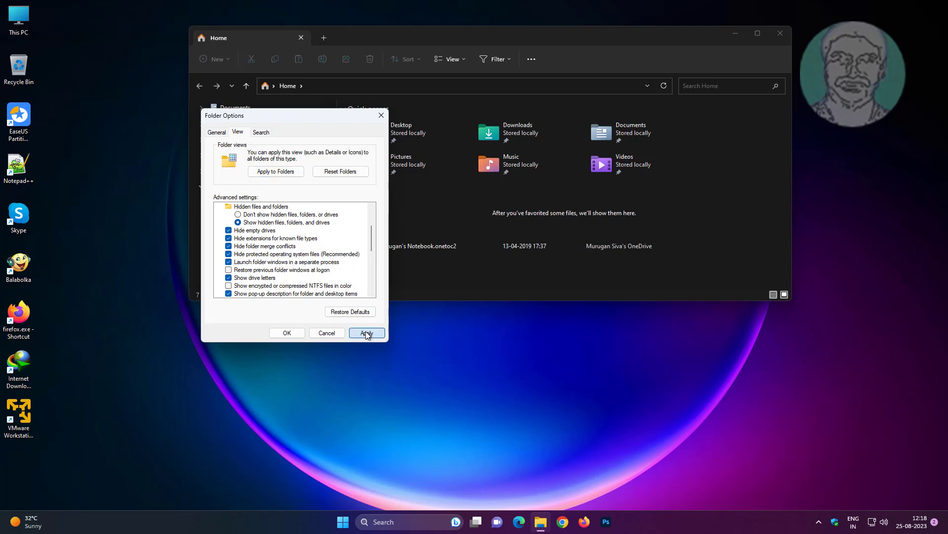
{"action": "left_click", "coordinate": [291, 333]}
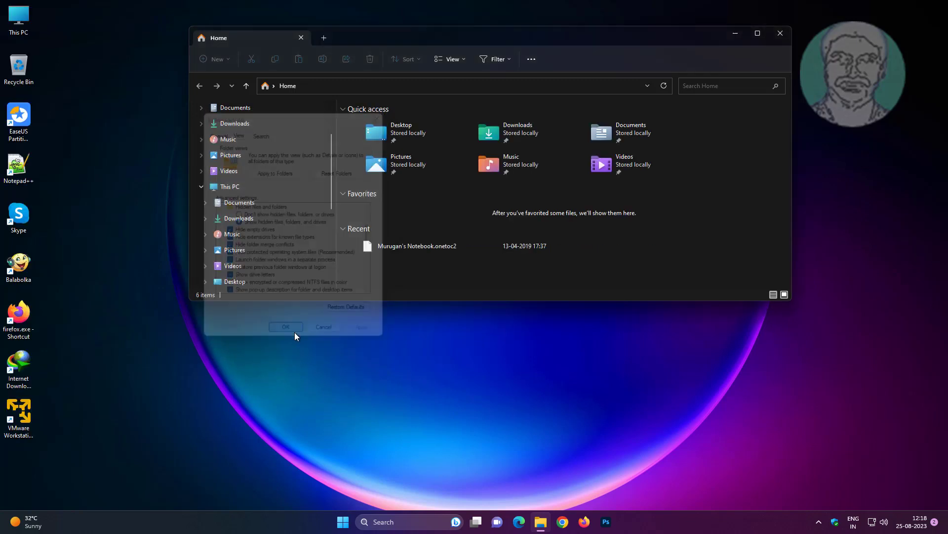
Close and reopen File Explorer, then right-click the New Volume (M:) drive on This PC
{"action": "left_click", "coordinate": [780, 33]}
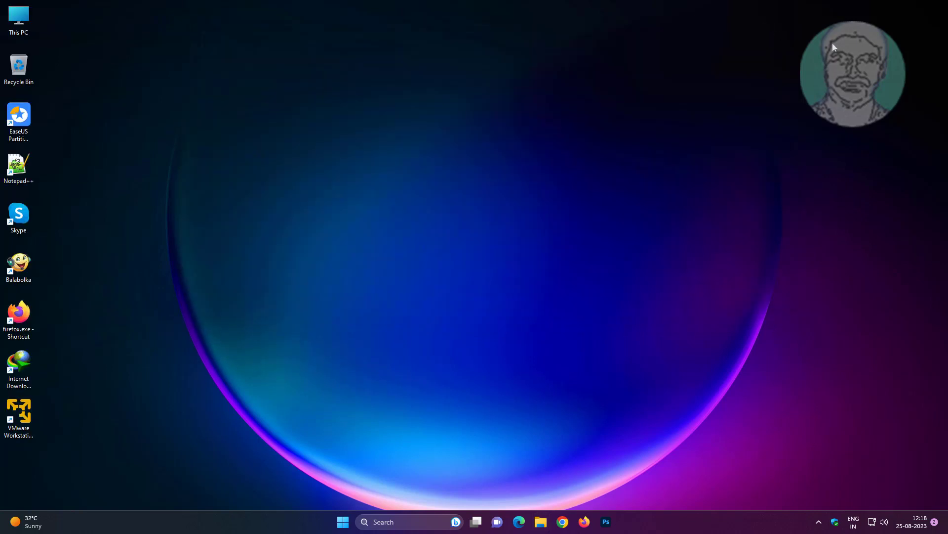
{"action": "left_click", "coordinate": [542, 522]}
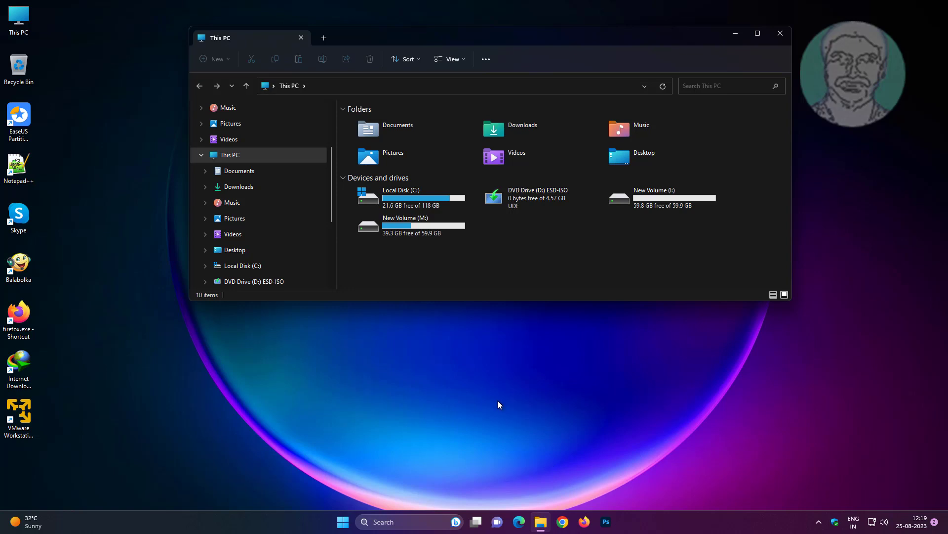
{"action": "left_click", "coordinate": [420, 223]}
{"action": "right_click", "coordinate": [424, 226]}
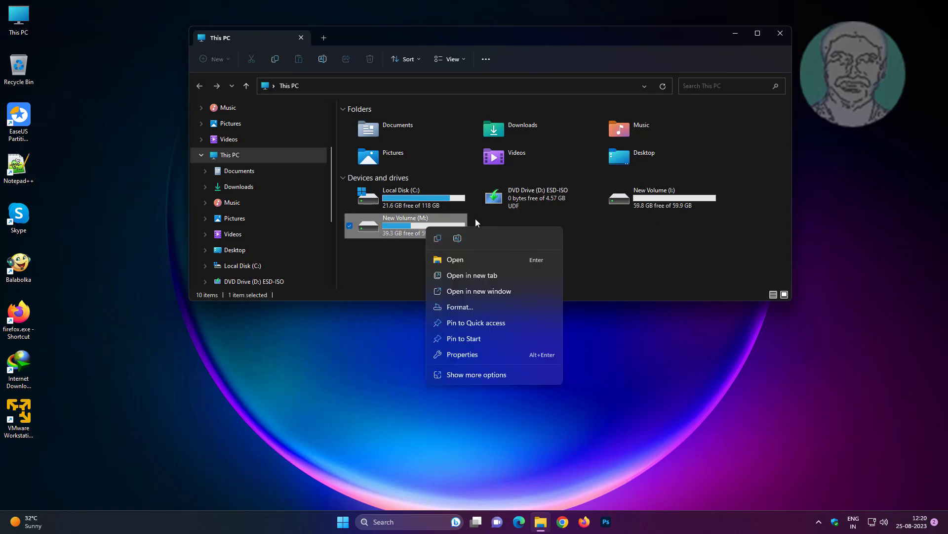
In drive M: Properties, set Optimize for General items and apply it to all subfolders
{"action": "left_click", "coordinate": [470, 354]}
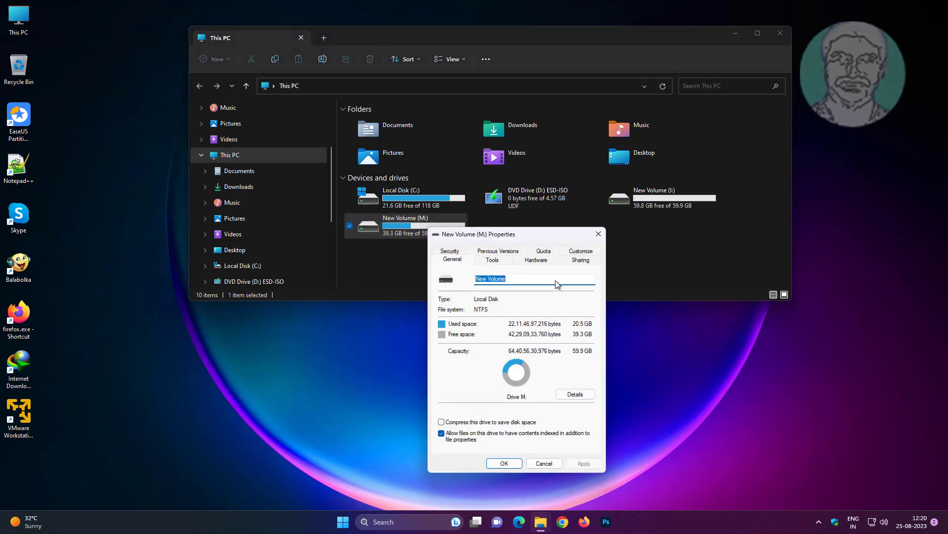
{"action": "left_click", "coordinate": [581, 251]}
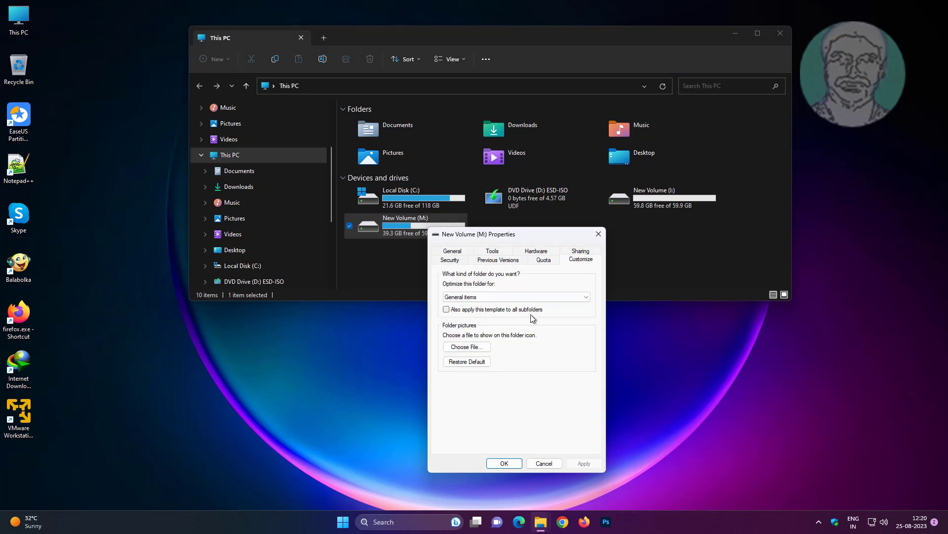
{"action": "left_click", "coordinate": [485, 296]}
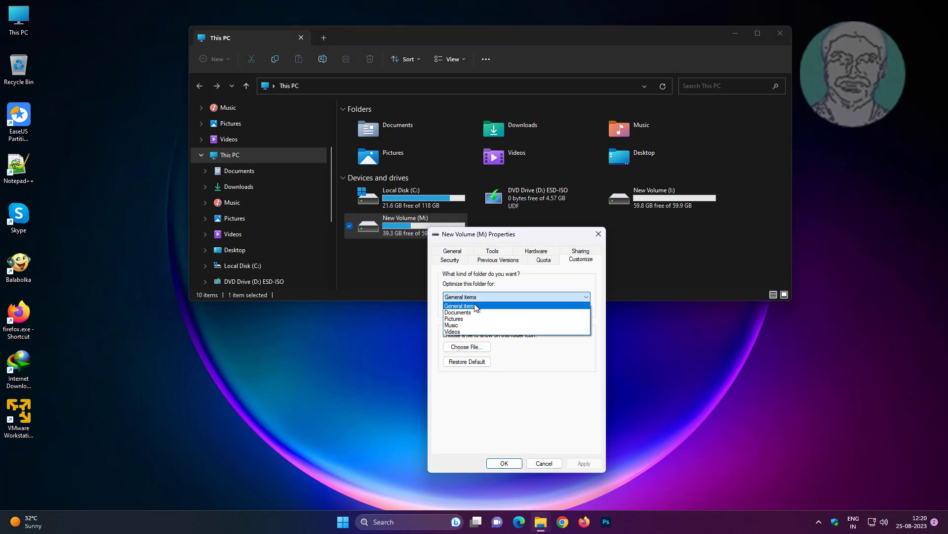
{"action": "left_click", "coordinate": [481, 293]}
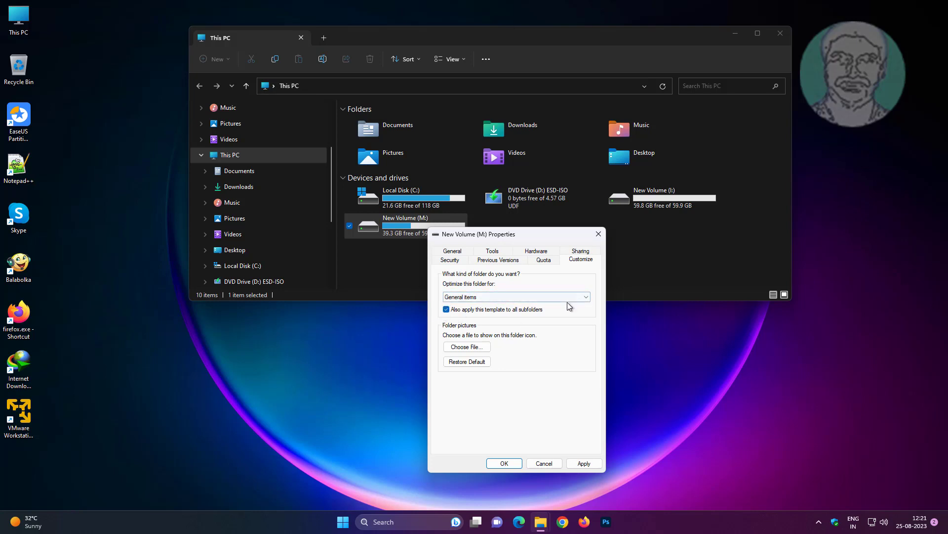
{"action": "left_click", "coordinate": [580, 464]}
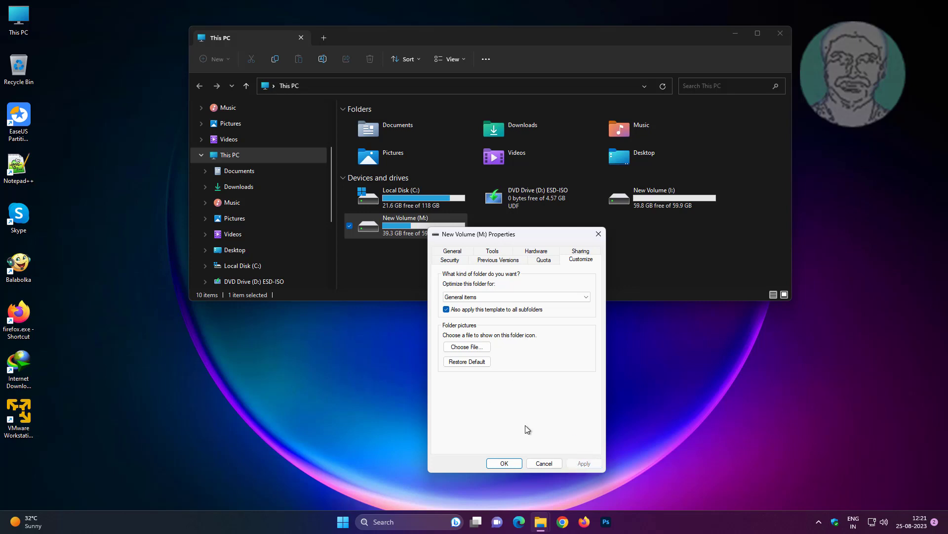
{"action": "left_click", "coordinate": [460, 251]}
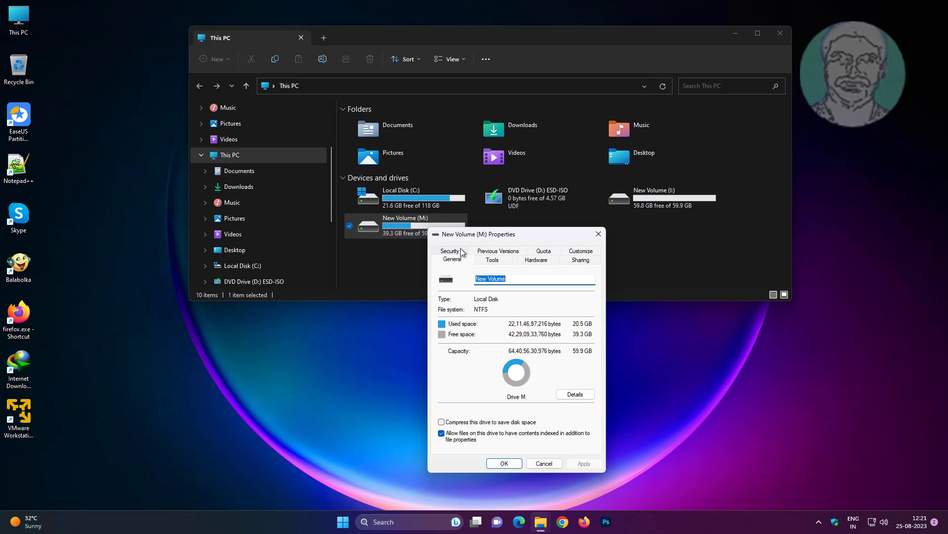
Untick content indexing for drive M:, apply it to all subfolders and files, and OK
{"action": "left_click", "coordinate": [381, 413]}
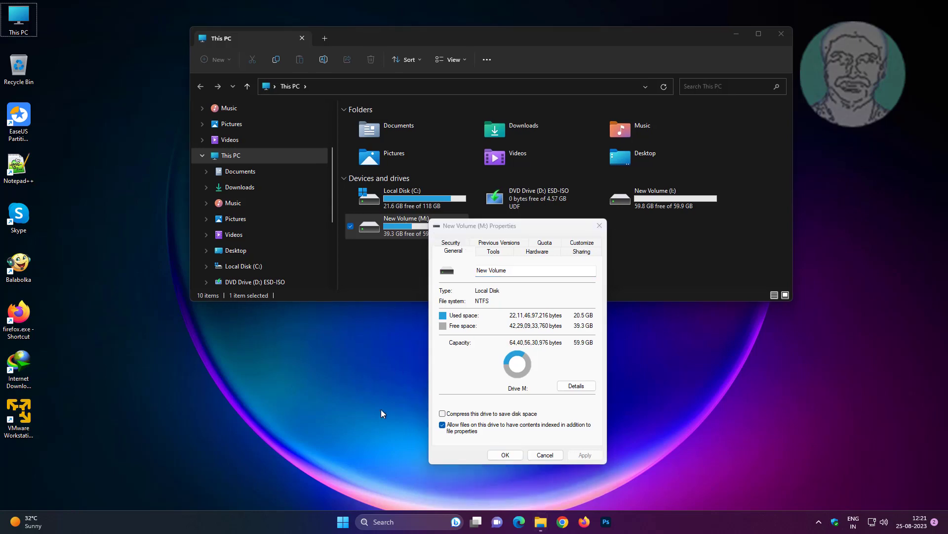
{"action": "left_click", "coordinate": [444, 430]}
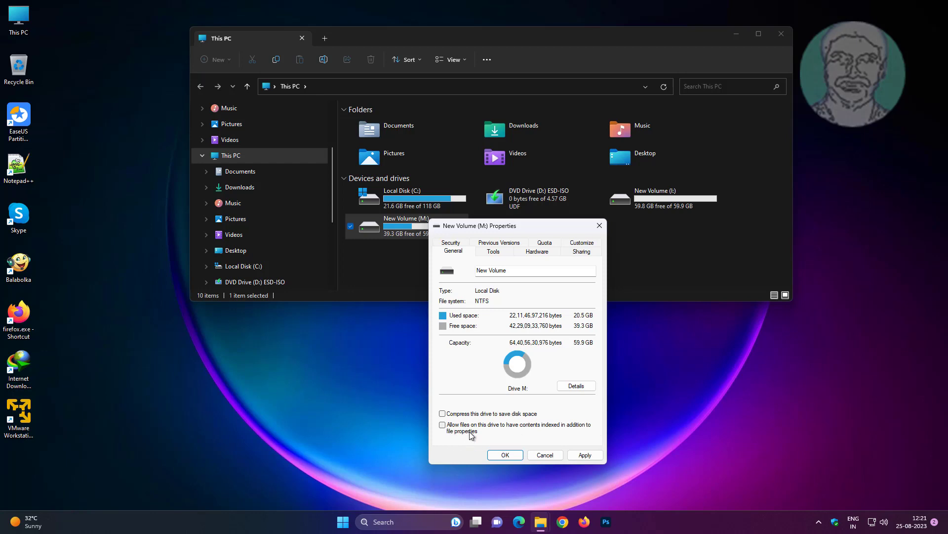
{"action": "left_click", "coordinate": [585, 455]}
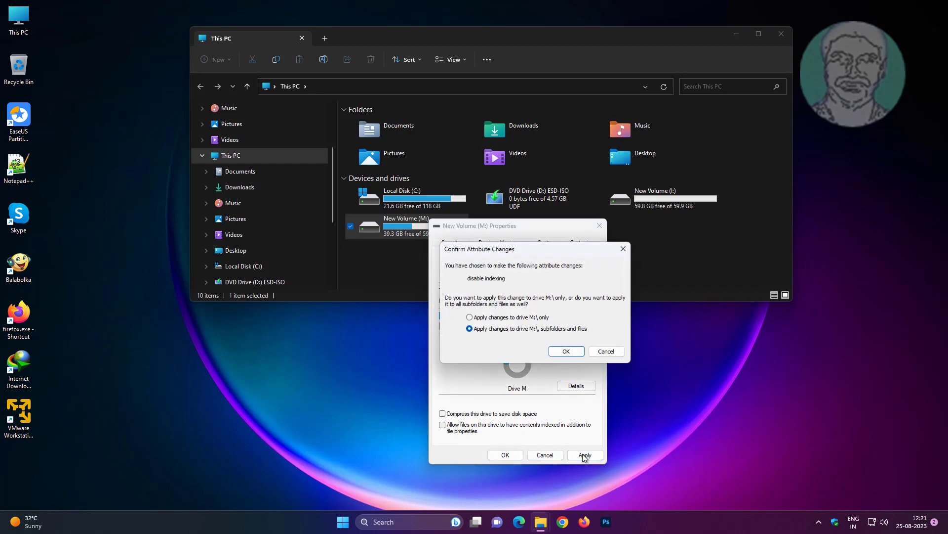
{"action": "left_click", "coordinate": [566, 350]}
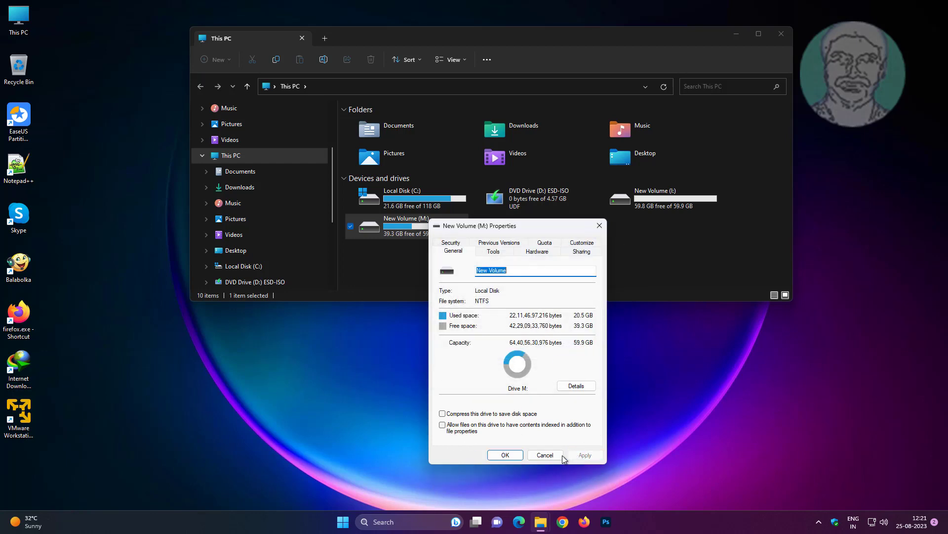
{"action": "left_click", "coordinate": [497, 457]}
Open New Volume (M:) from This PC, then close the File Explorer window
{"action": "left_click", "coordinate": [447, 383]}
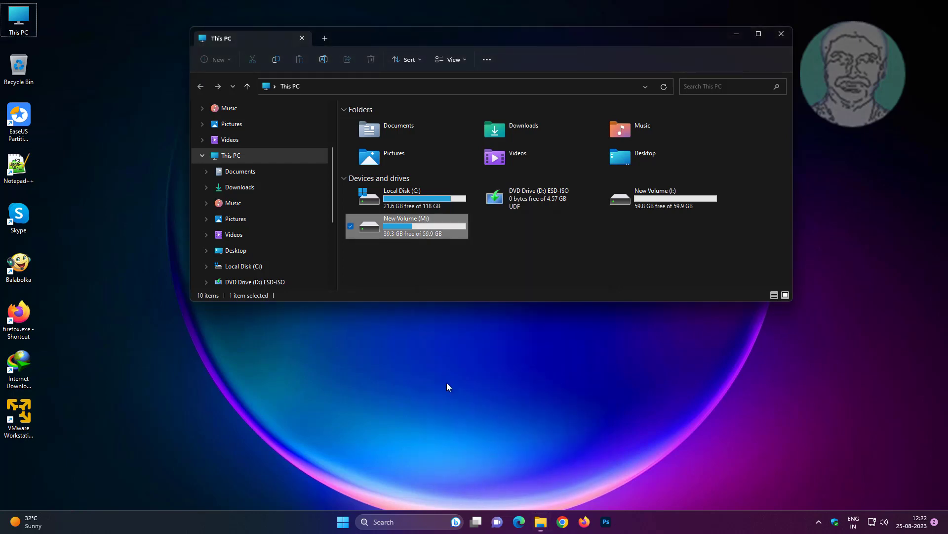
{"action": "left_click", "coordinate": [425, 241]}
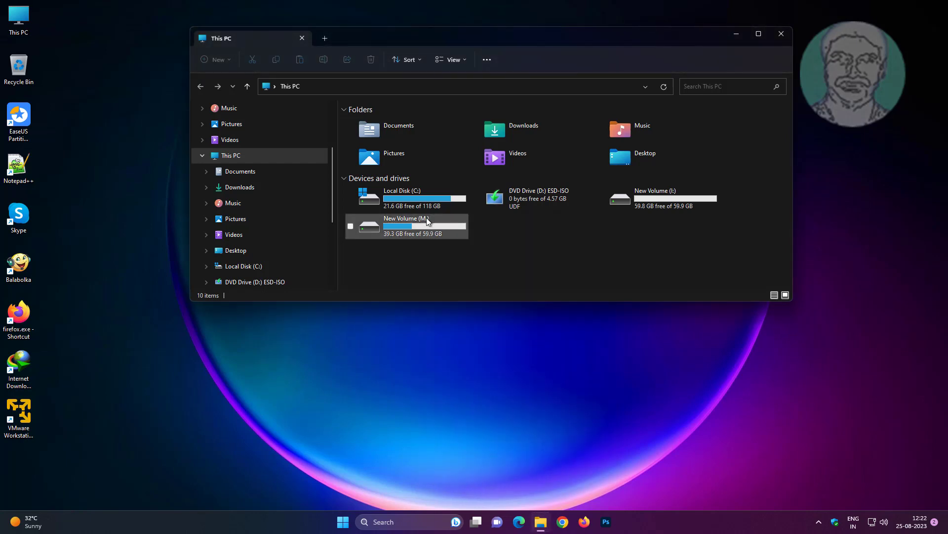
{"action": "double_click", "coordinate": [426, 216]}
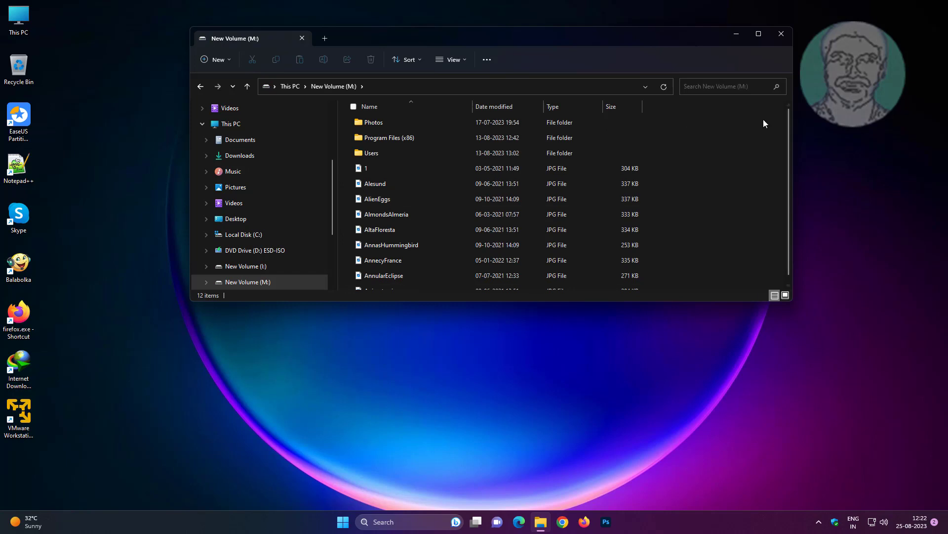
{"action": "left_click", "coordinate": [786, 32]}
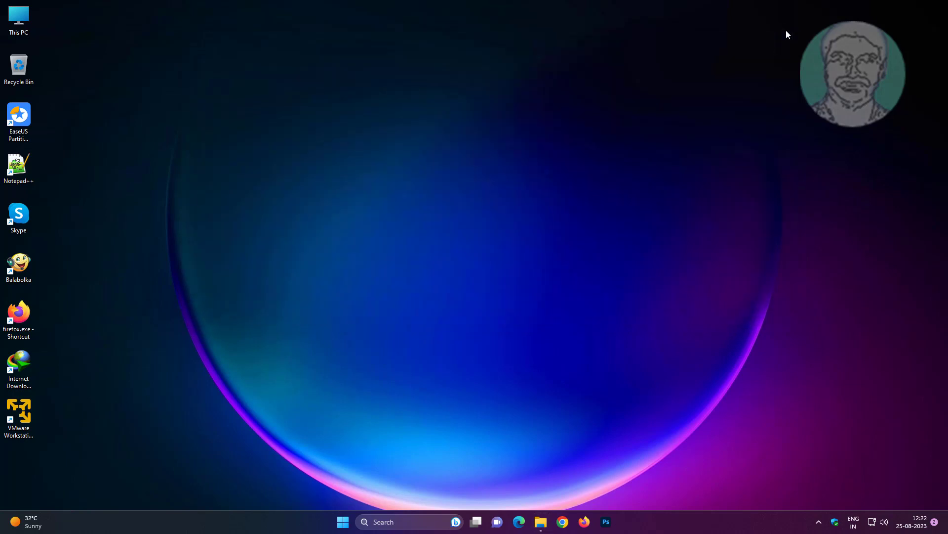
Search 'system configuration' and launch the System Configuration app
{"action": "left_click", "coordinate": [409, 526]}
{"action": "type", "text": "s"}
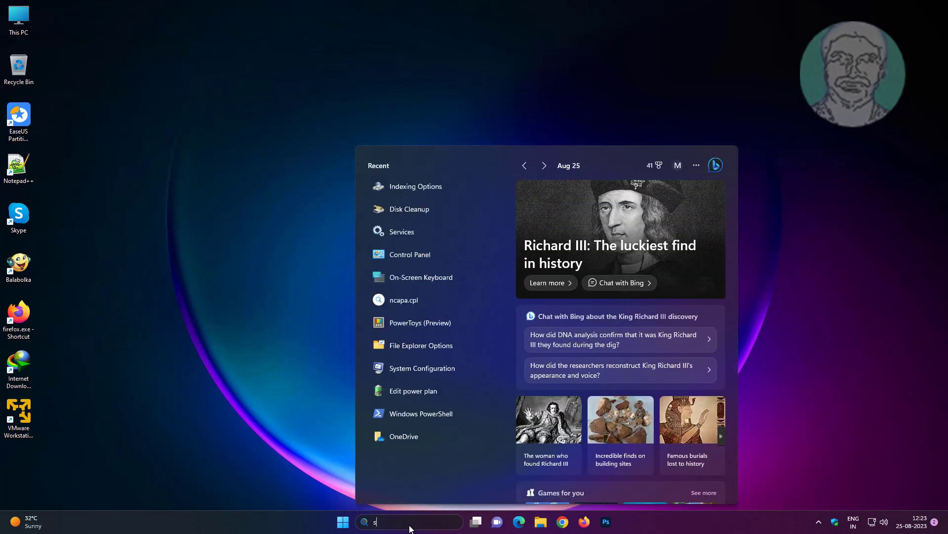
{"action": "type", "text": "ystem configur"}
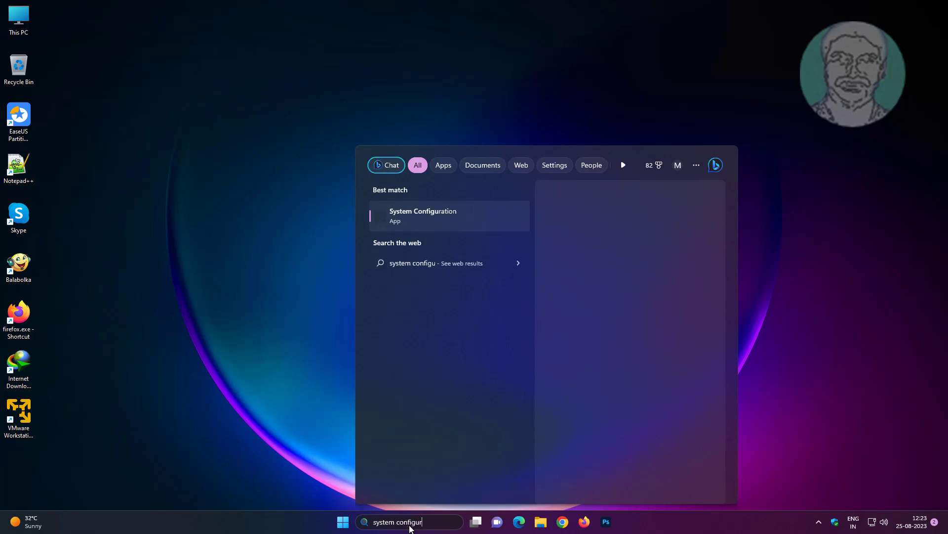
{"action": "type", "text": "ation"}
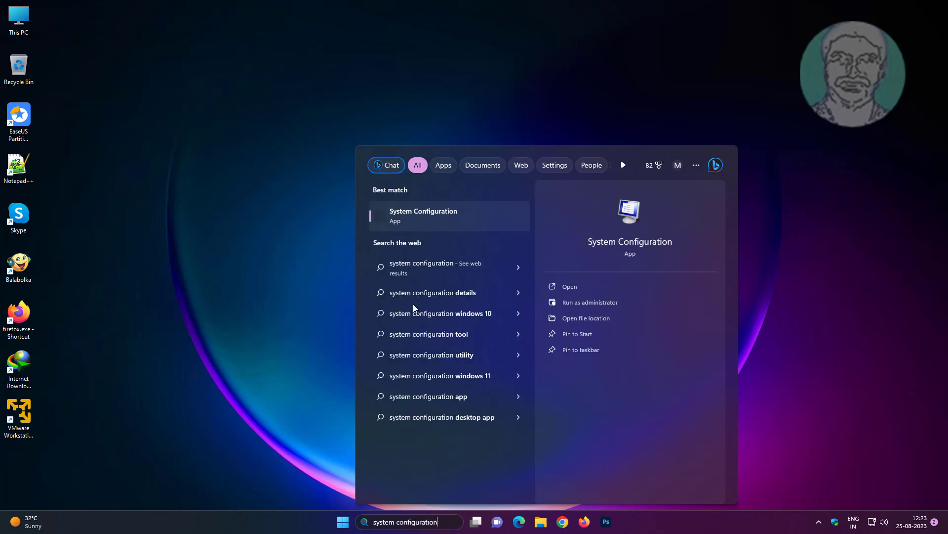
{"action": "left_click", "coordinate": [423, 220]}
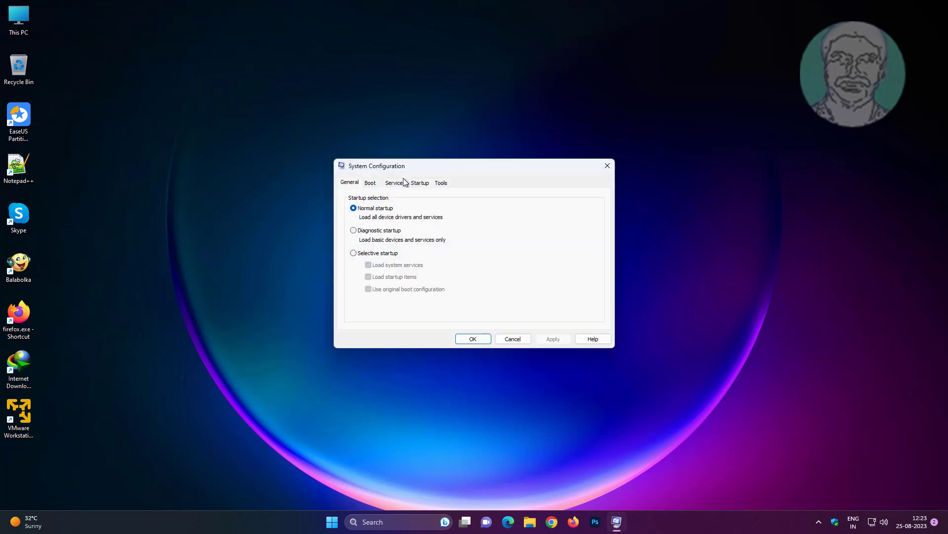
On the Services tab, find and untick the Windows Search service
{"action": "left_click", "coordinate": [395, 183]}
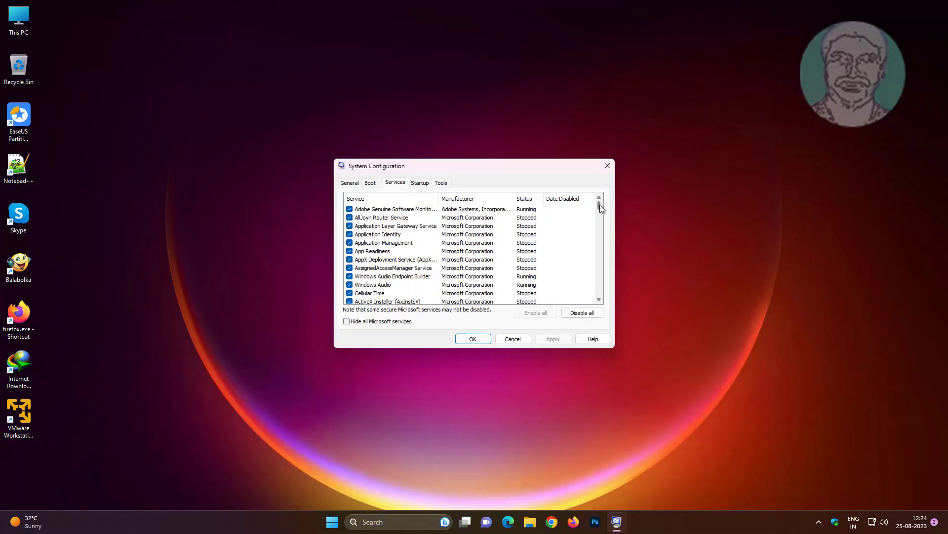
{"action": "left_click_drag", "start_coordinate": [599, 205], "coordinate": [597, 302]}
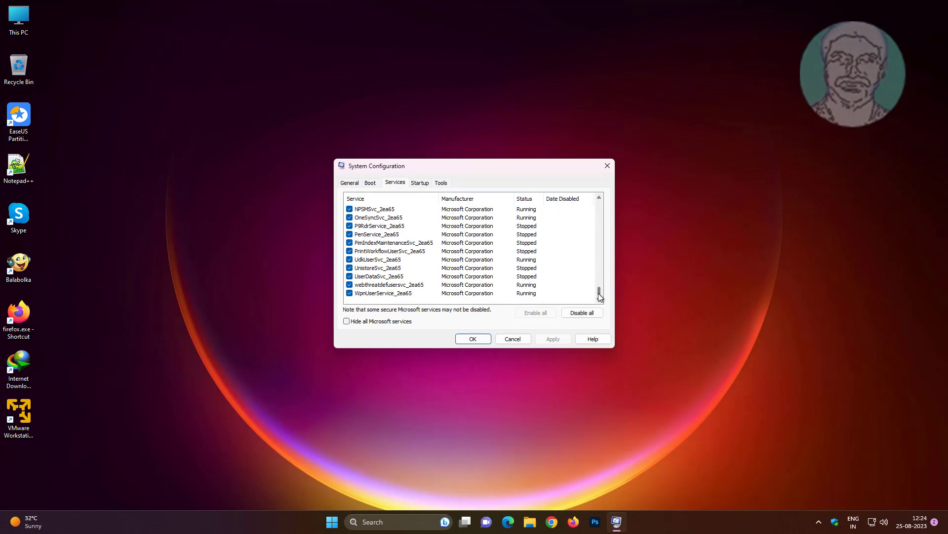
{"action": "left_click_drag", "start_coordinate": [598, 297], "coordinate": [599, 293]}
{"action": "scroll", "coordinate": [395, 275], "scroll_direction": "up", "scroll_amount": 4}
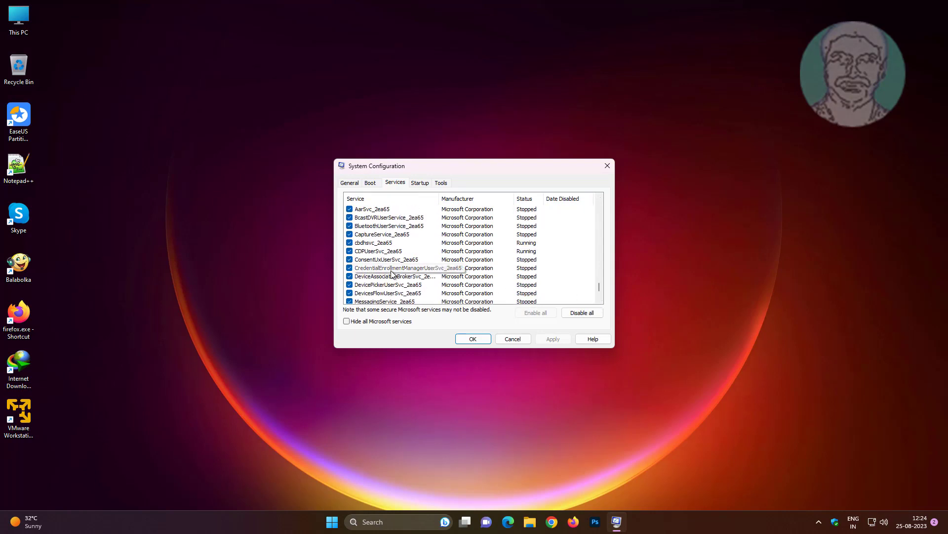
{"action": "scroll", "coordinate": [419, 298], "scroll_direction": "up", "scroll_amount": 1}
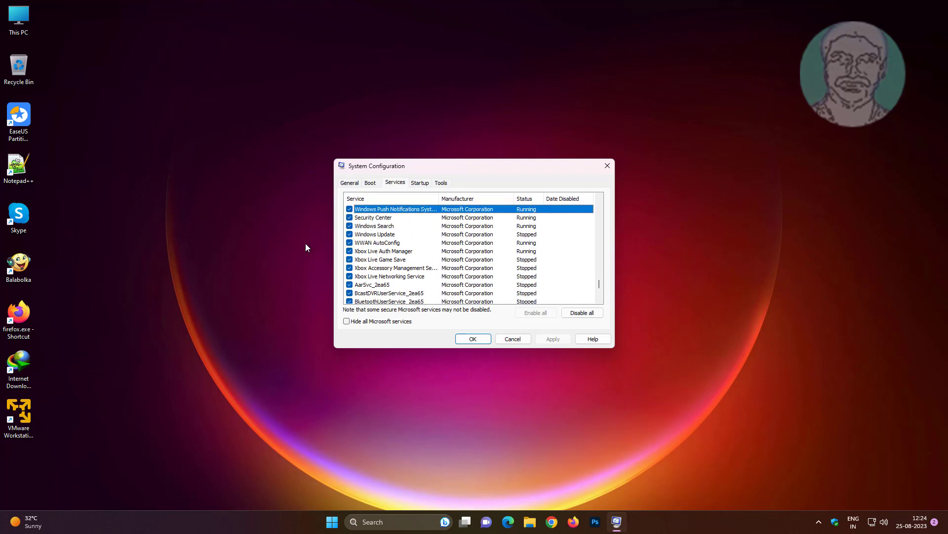
{"action": "left_click", "coordinate": [395, 227]}
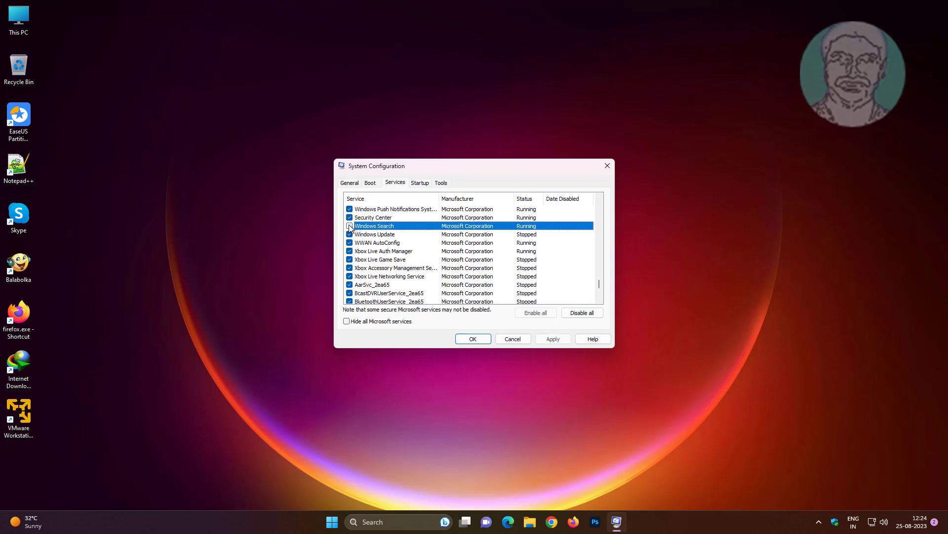
{"action": "left_click", "coordinate": [350, 227]}
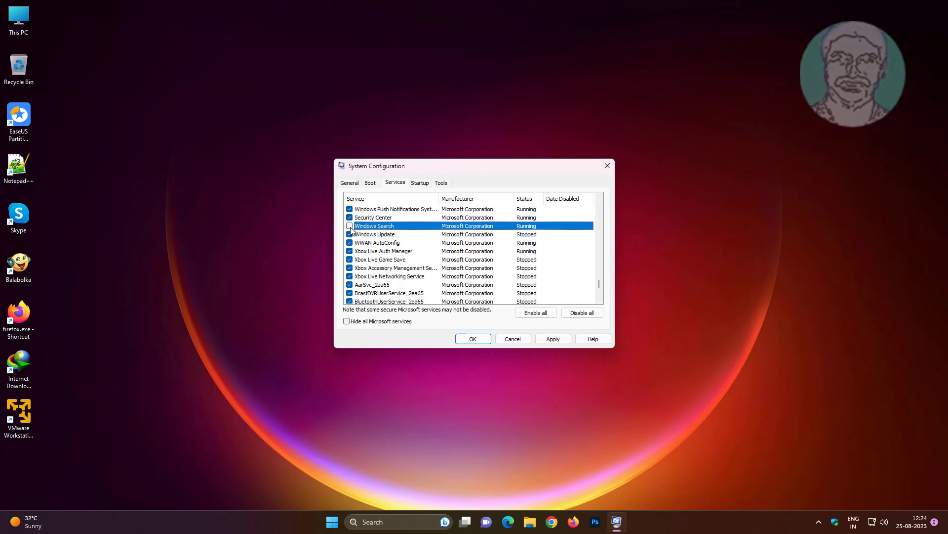
Apply the service change, close with OK, and choose Restart
{"action": "left_click", "coordinate": [551, 340]}
{"action": "left_click", "coordinate": [474, 338]}
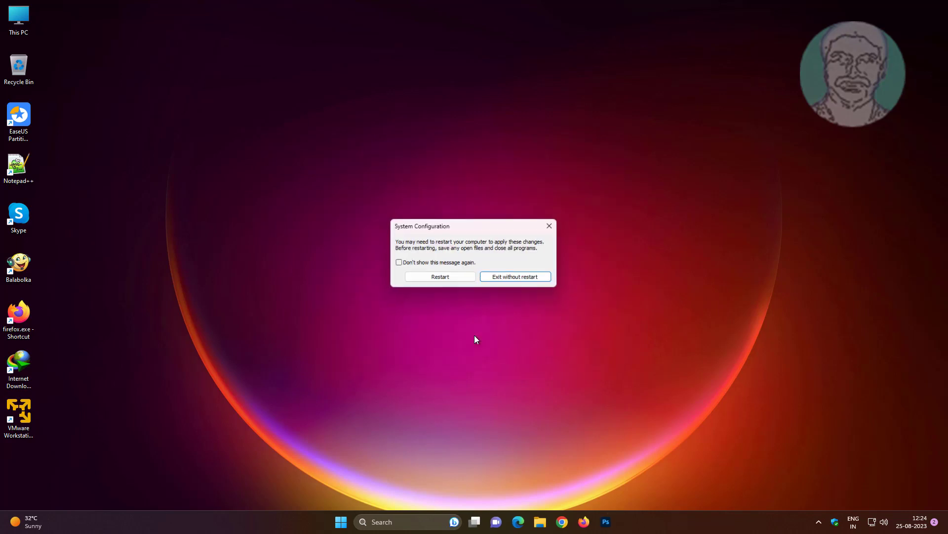
{"action": "left_click", "coordinate": [449, 277]}
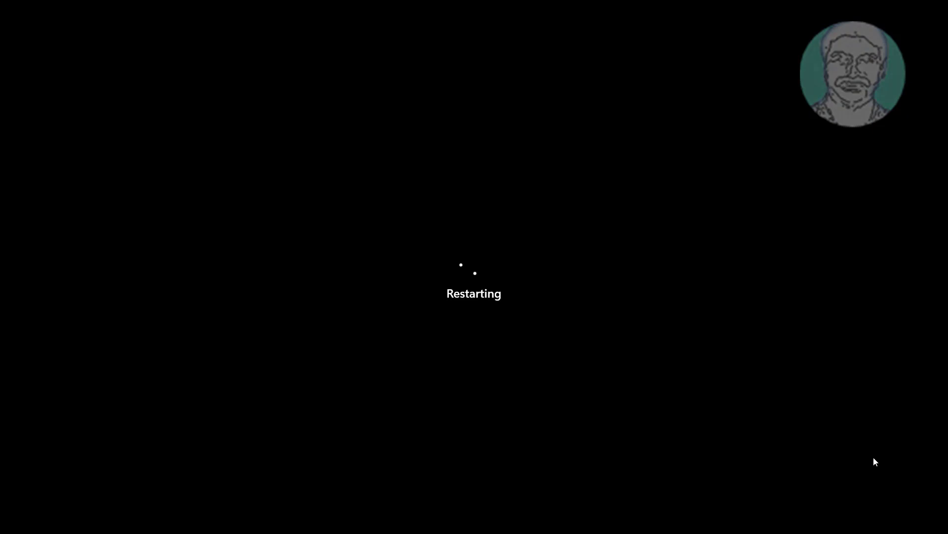